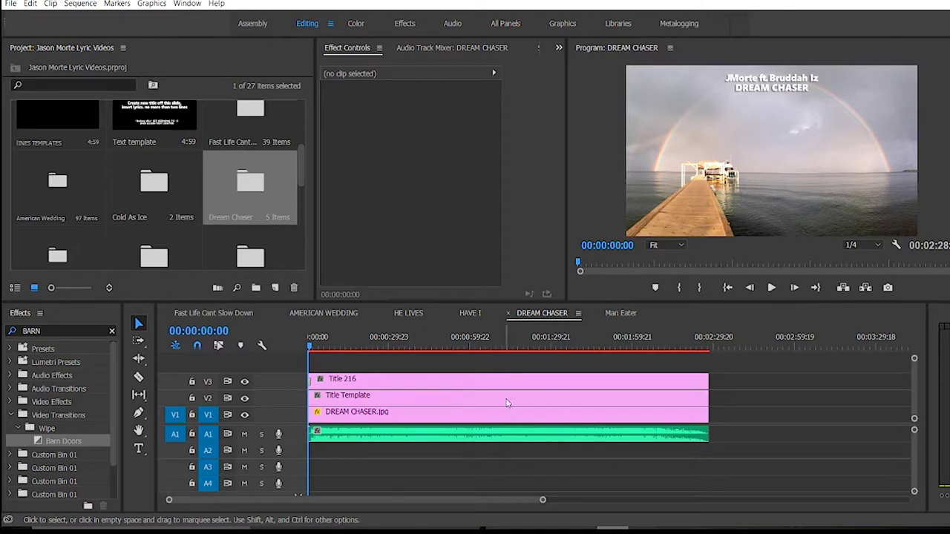
Scrub through the song's opening seconds, then bring up the lyrics in Notepad.
mouse_move(314, 350)
mouse_down()
mouse_move(331, 349)
mouse_move(301, 354)
mouse_up()
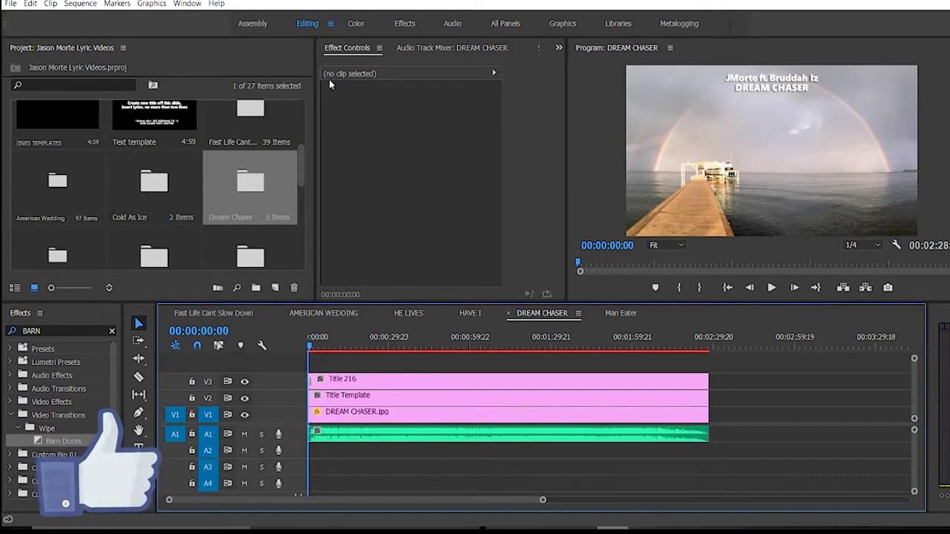
drag(302, 159, 302, 146)
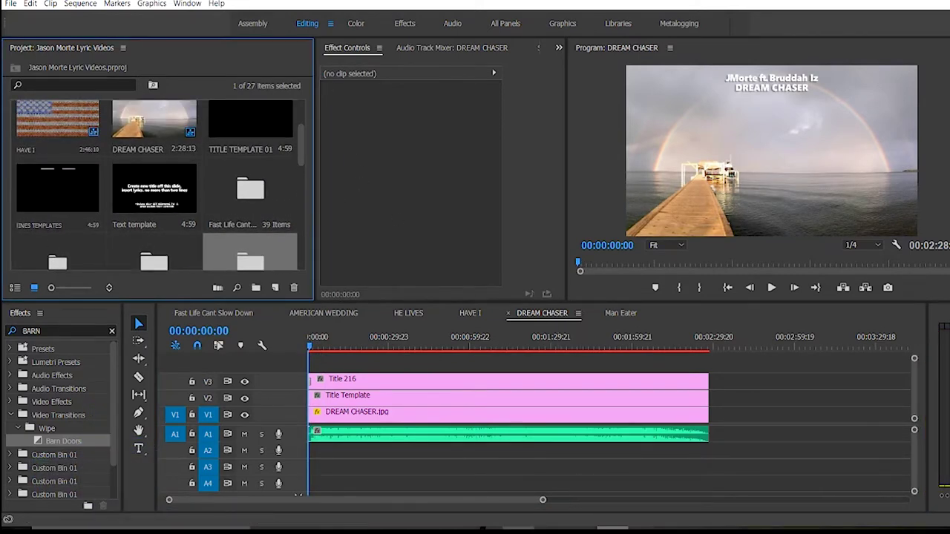
click(518, 530)
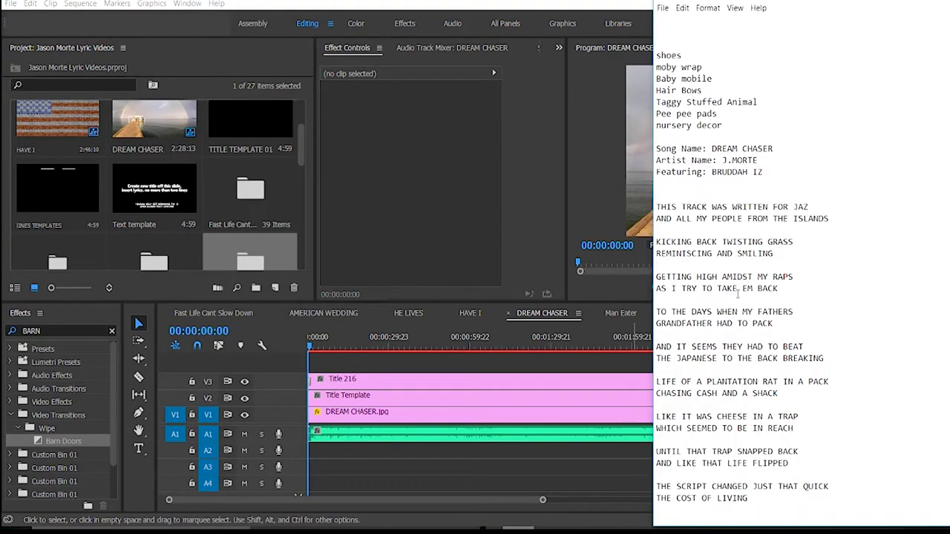
Scroll the DREAM CHASER lyrics, select the first two lines, and return to Premiere.
scroll(882, 216, down, 9)
scroll(811, 303, up, 8)
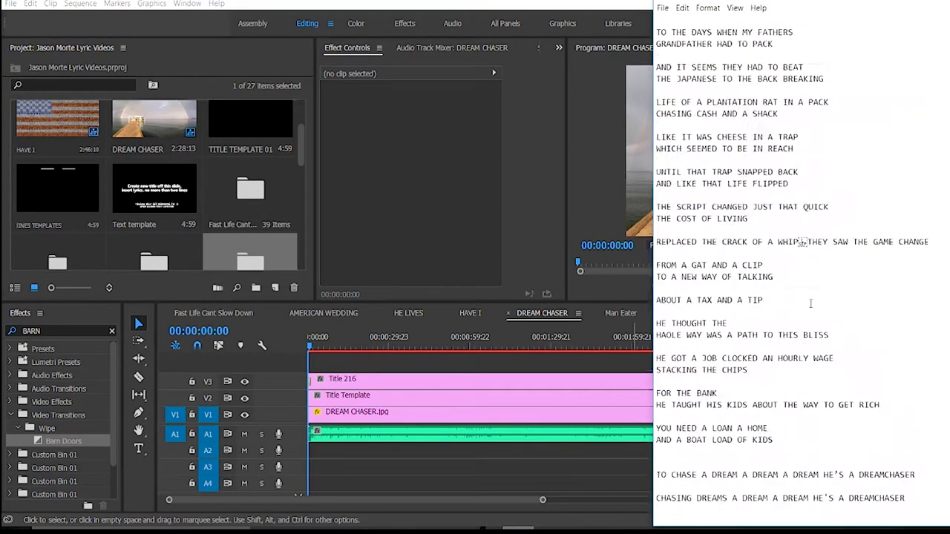
scroll(809, 293, up, 2)
drag(829, 253, 656, 230)
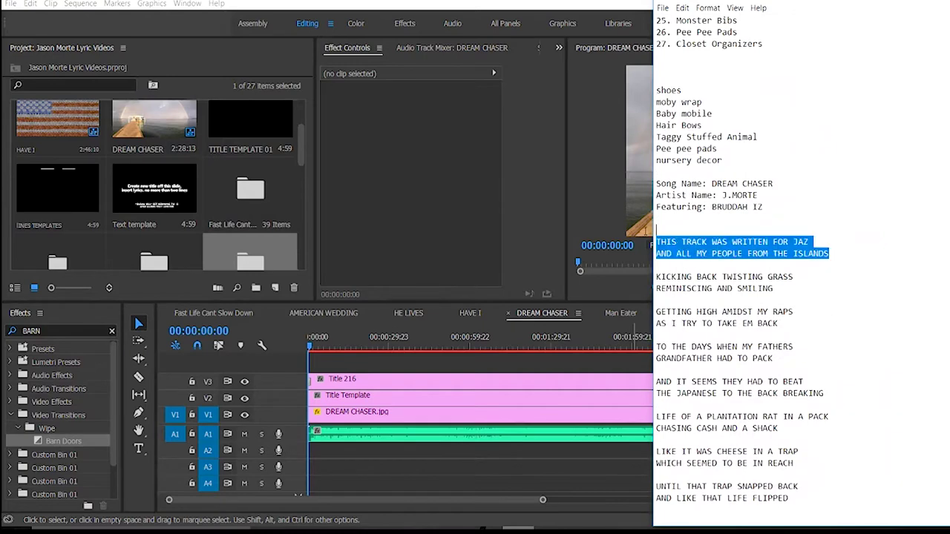
click(576, 466)
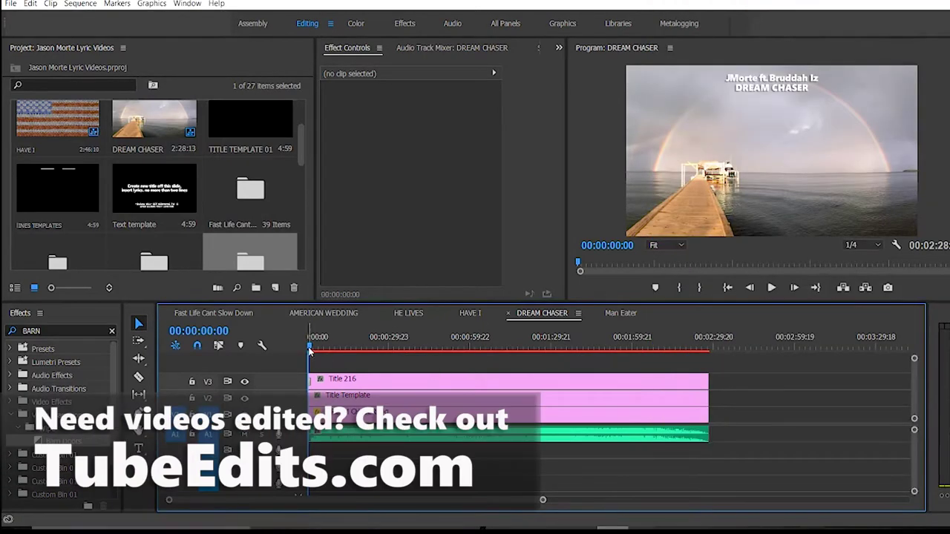
drag(311, 348, 313, 348)
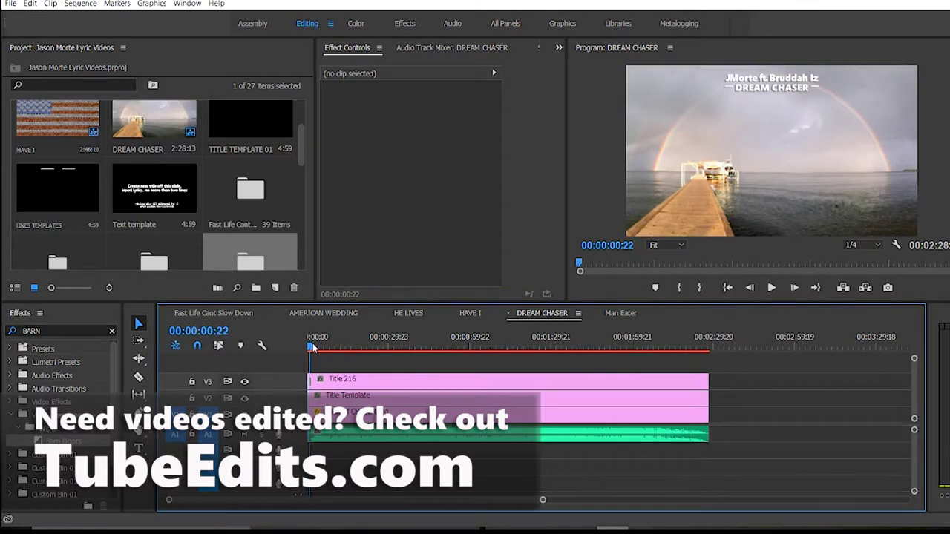
click(30, 4)
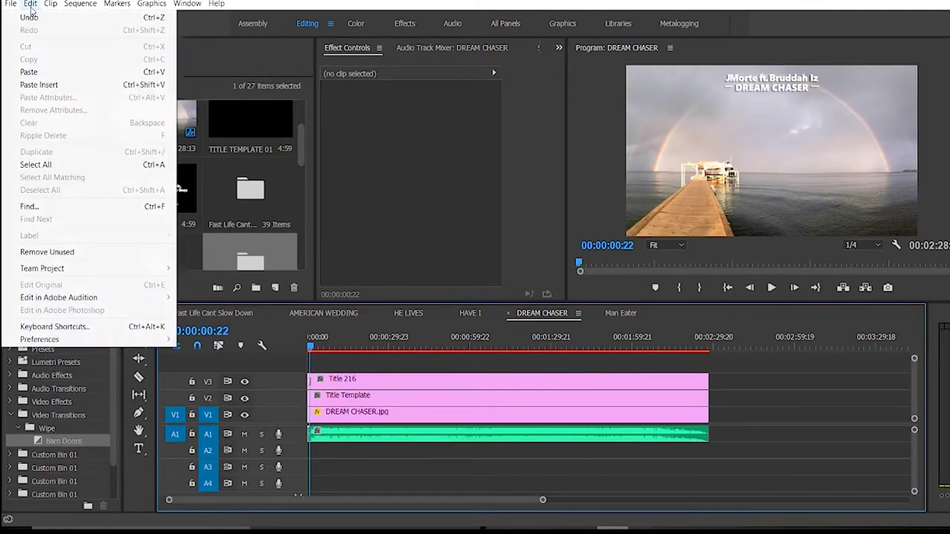
click(55, 327)
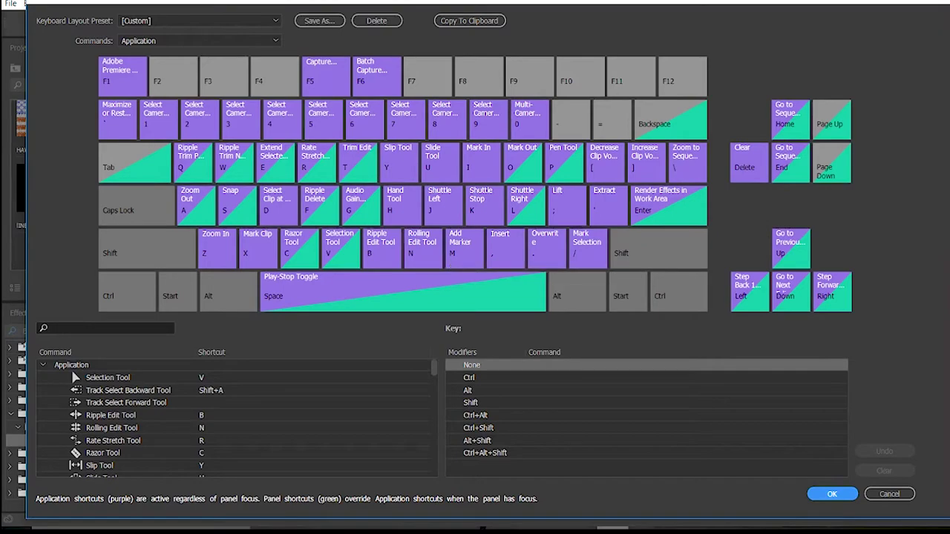
click(833, 495)
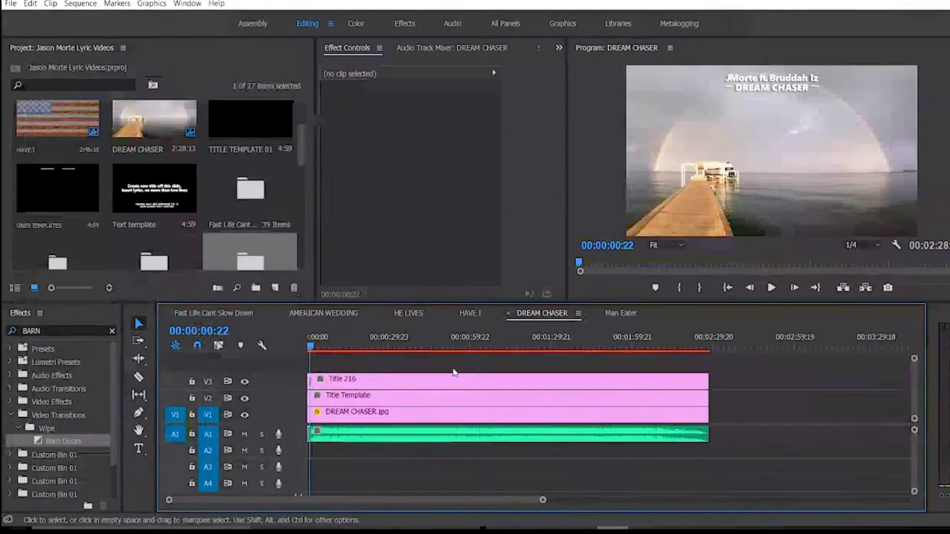
Start DREAM CHASER playing and arrange Premiere and the lyrics side by side.
click(771, 288)
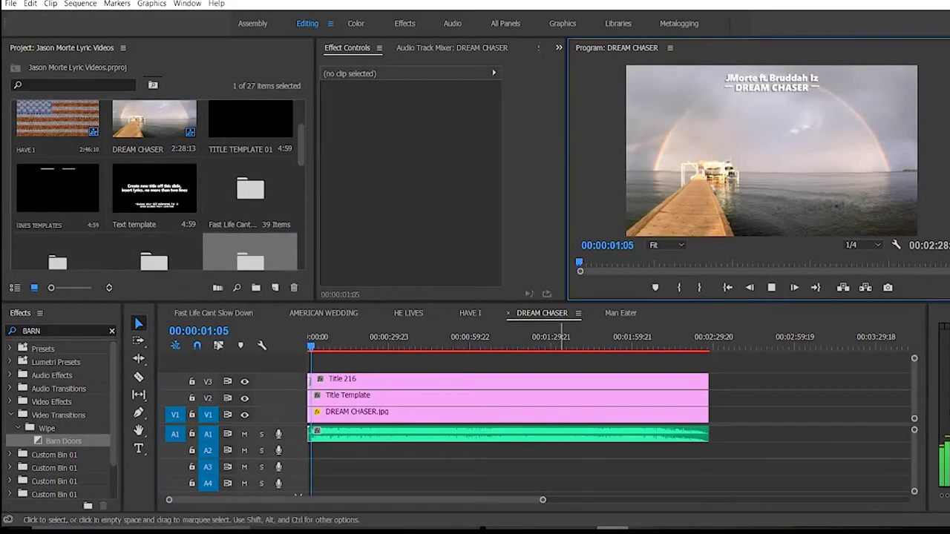
key(alt+Tab)
scroll(830, 256, down, 2)
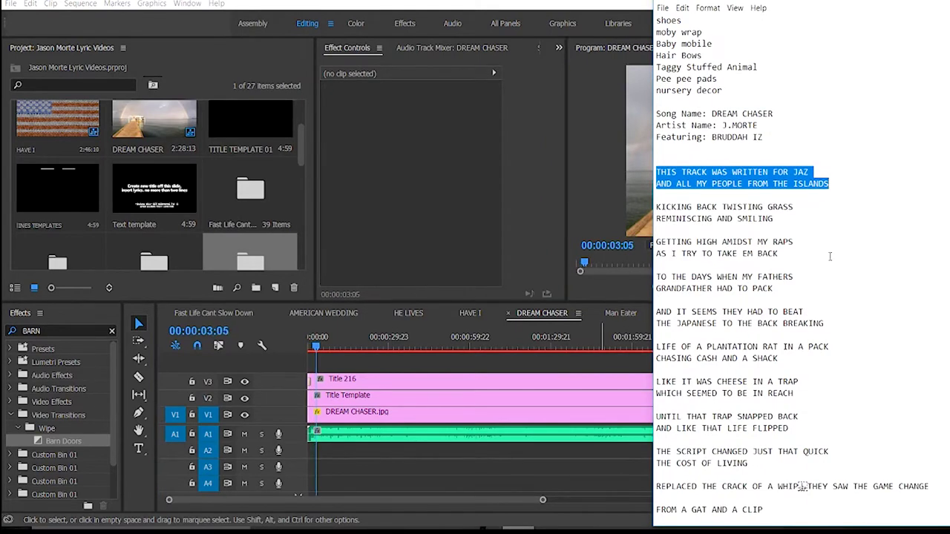
key(alt+Tab)
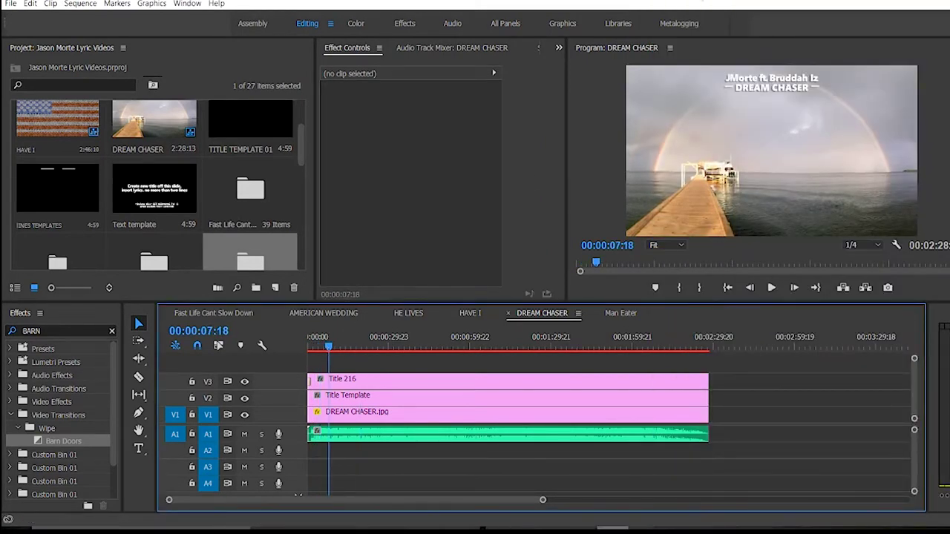
key(alt+Tab)
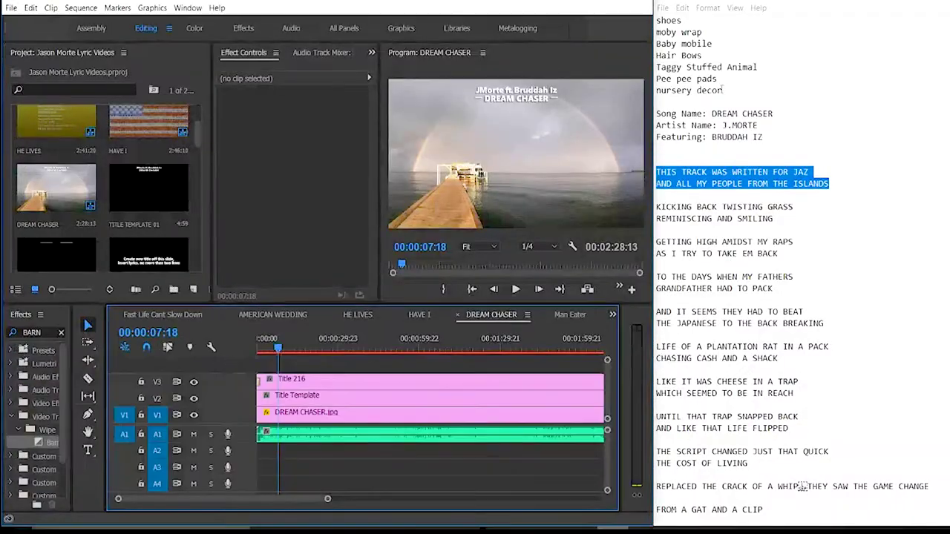
Replay from near the start, add five markers at lyric-line starts, then stop.
click(273, 349)
drag(272, 349, 259, 350)
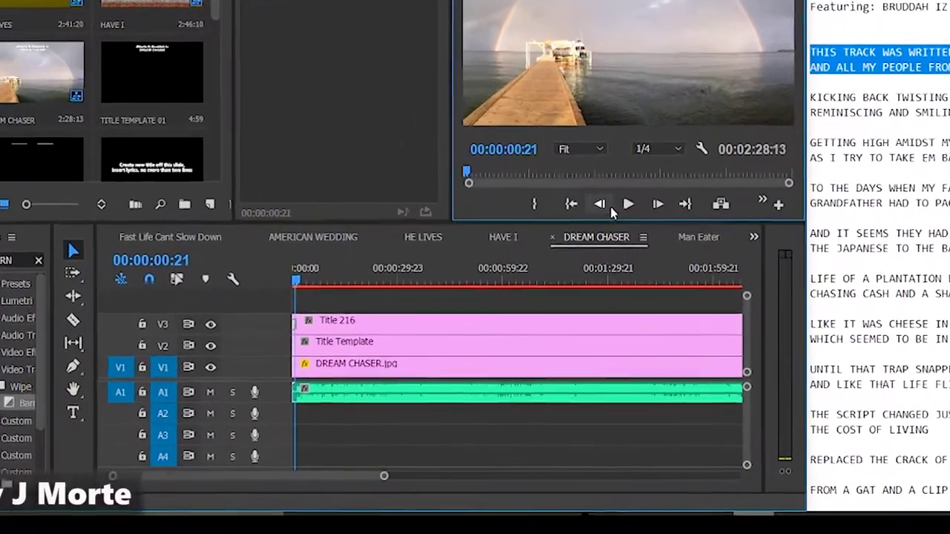
click(515, 289)
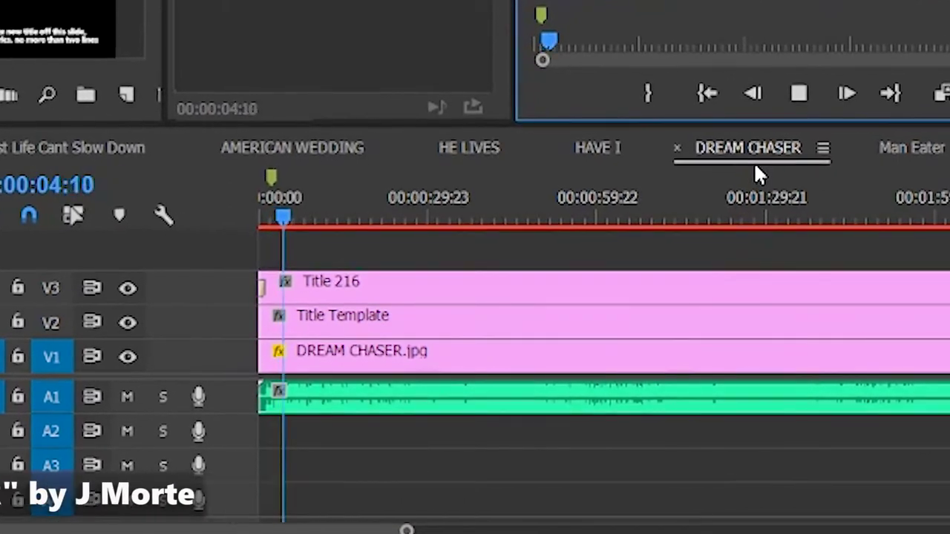
key(m)
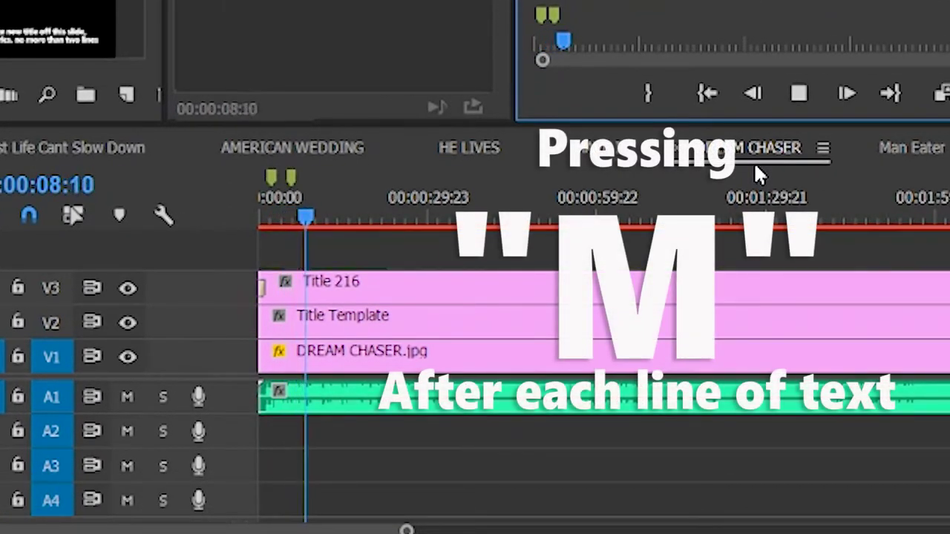
key(m)
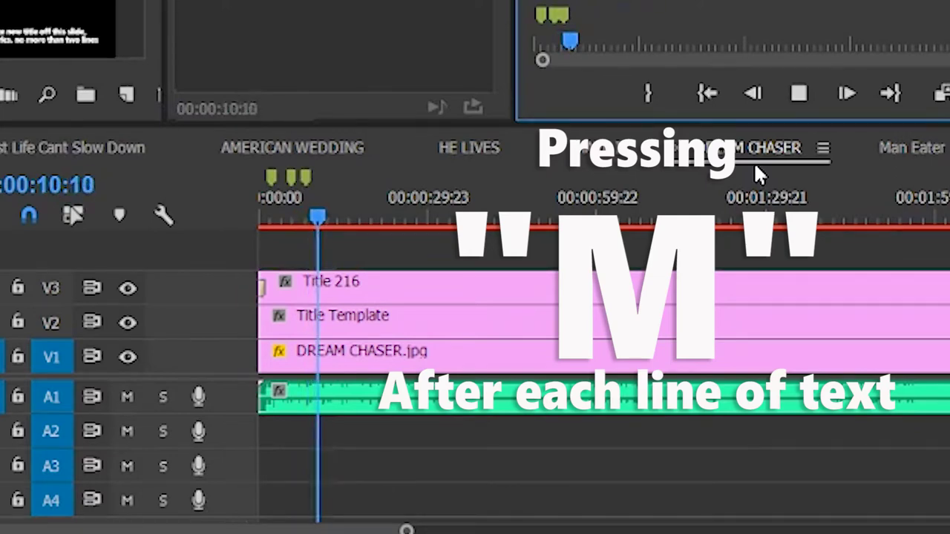
key(m)
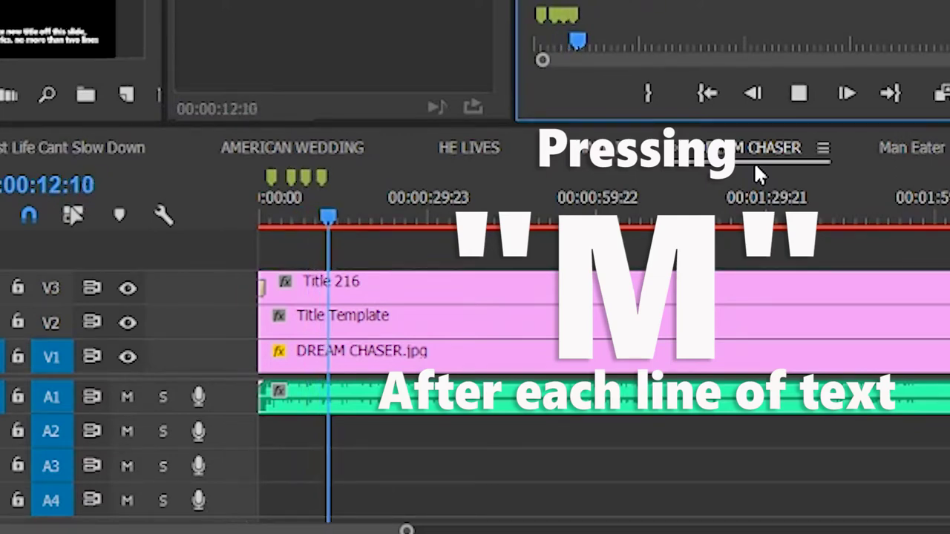
key(m)
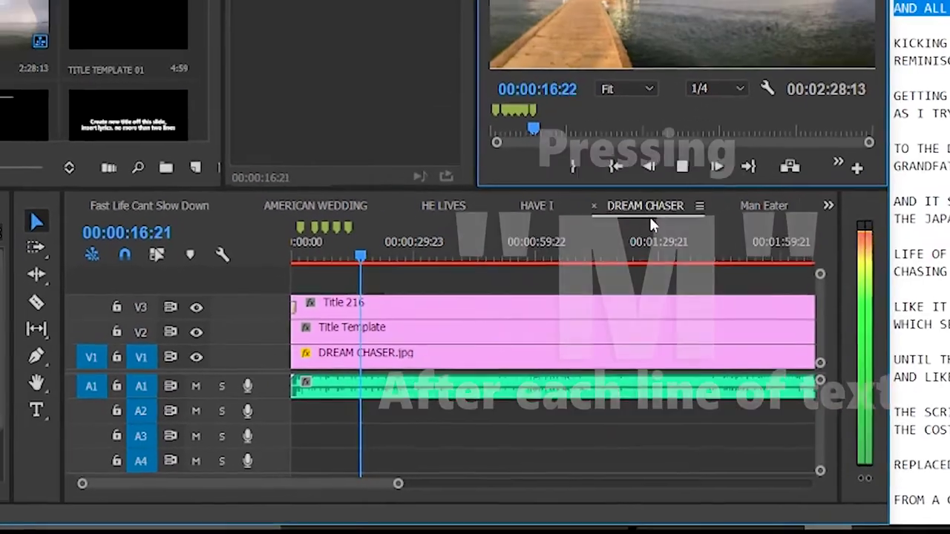
key(m)
key(space)
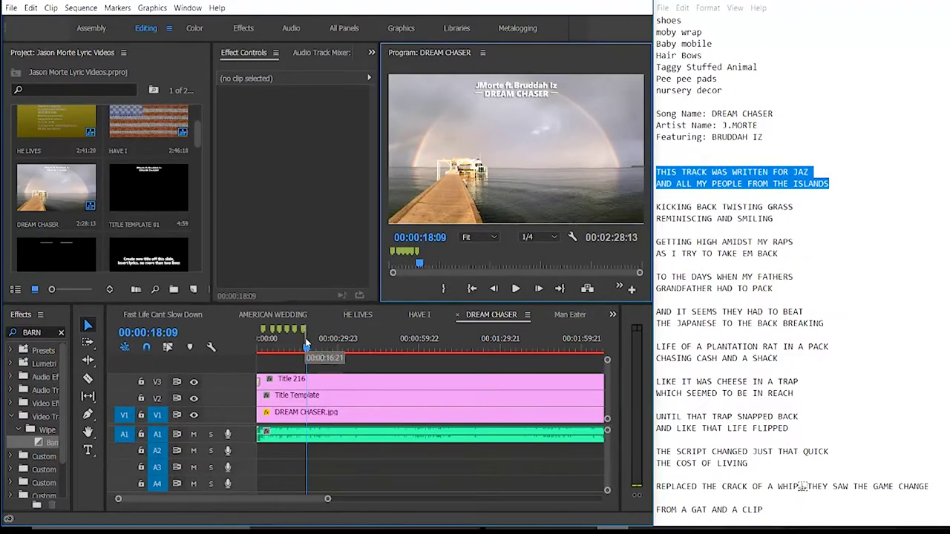
Rewind near the song's start to review the markers, then switch to the HAVE I sequence.
click(305, 349)
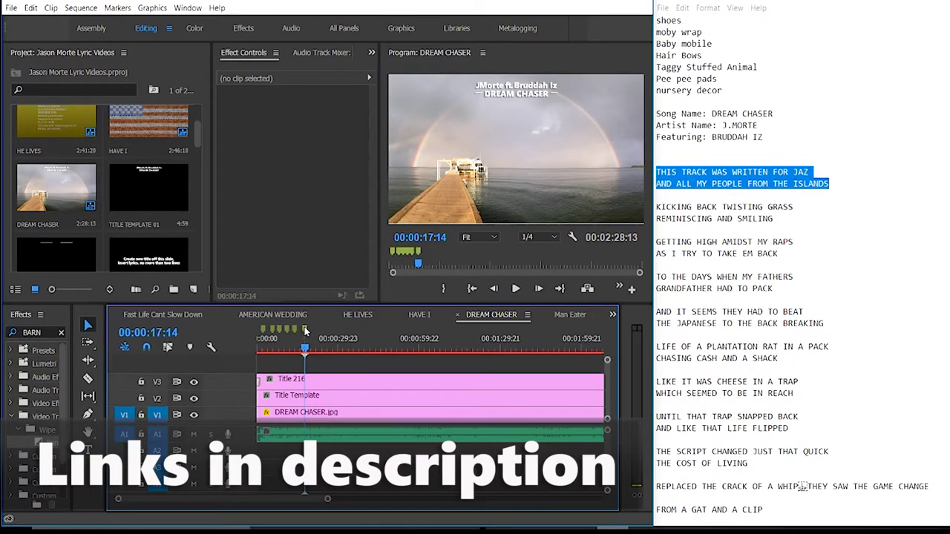
drag(305, 349, 264, 352)
drag(325, 351, 320, 349)
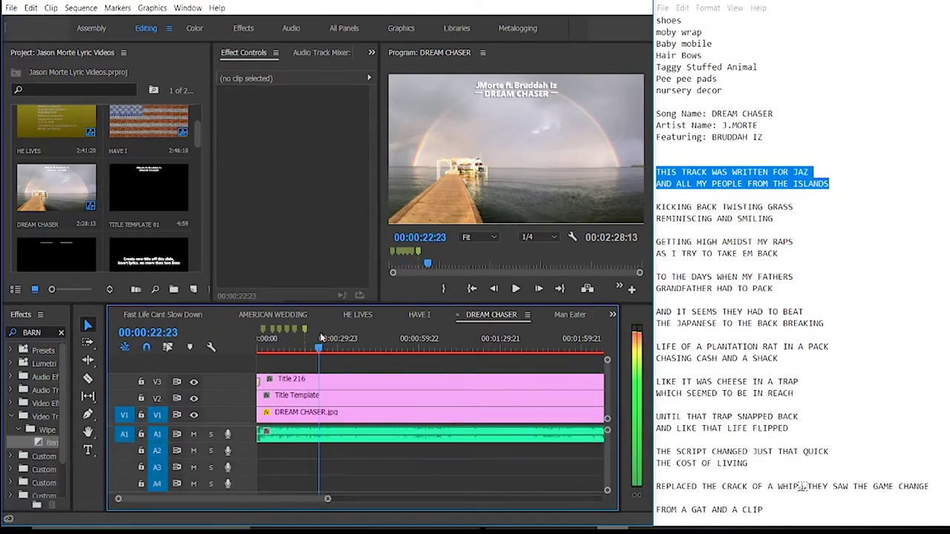
click(420, 314)
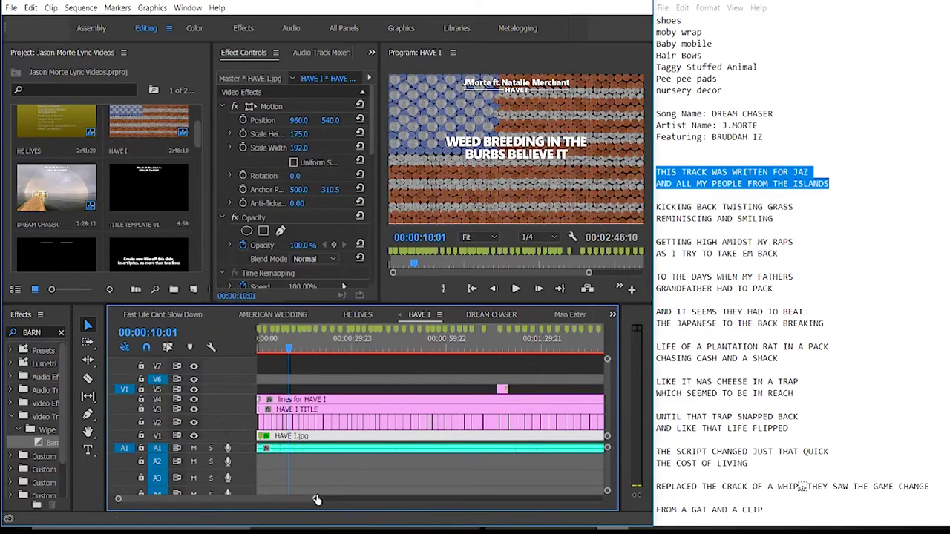
Select and delete the old lyric title clips on track V2.
drag(315, 499, 373, 497)
drag(507, 419, 245, 428)
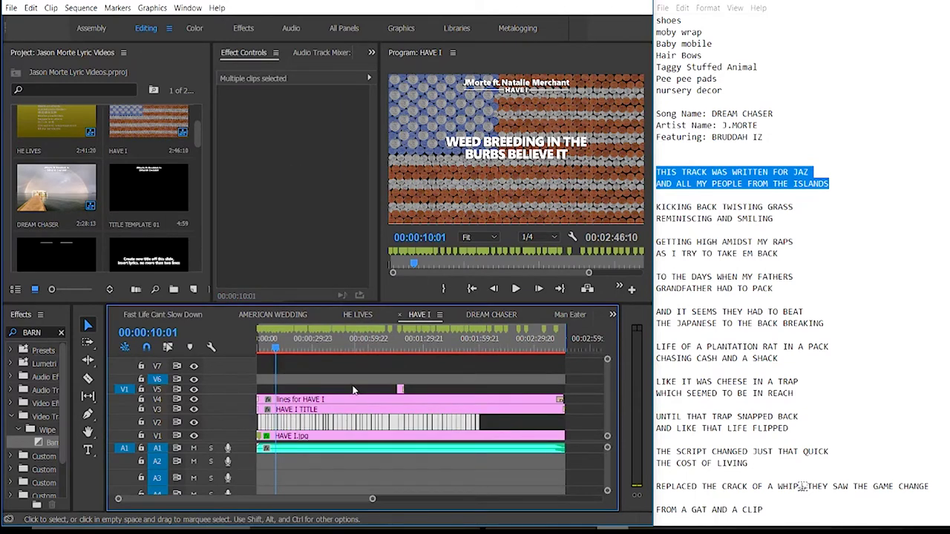
key(Delete)
Move HAVE I.jpg up to track V7 and open the Have I bin.
drag(335, 436, 342, 363)
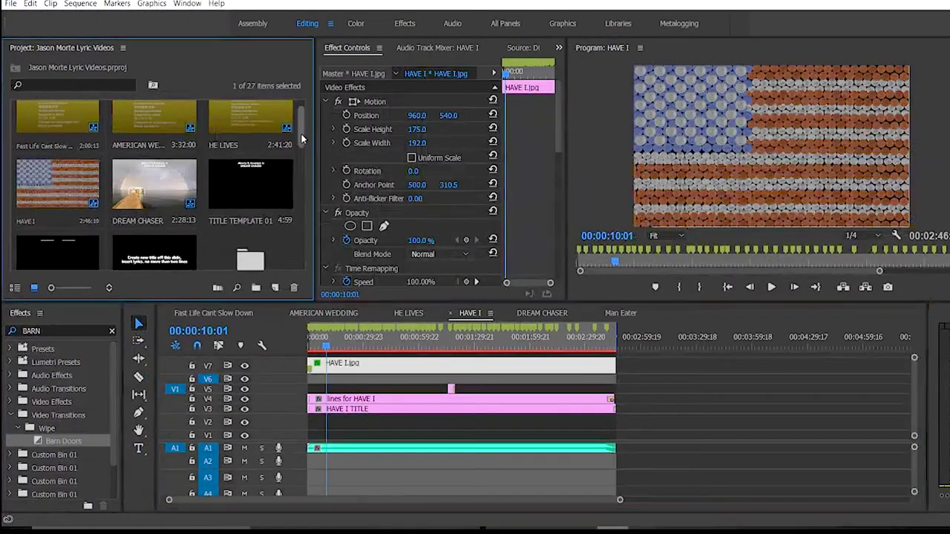
drag(302, 139, 298, 209)
double_click(84, 194)
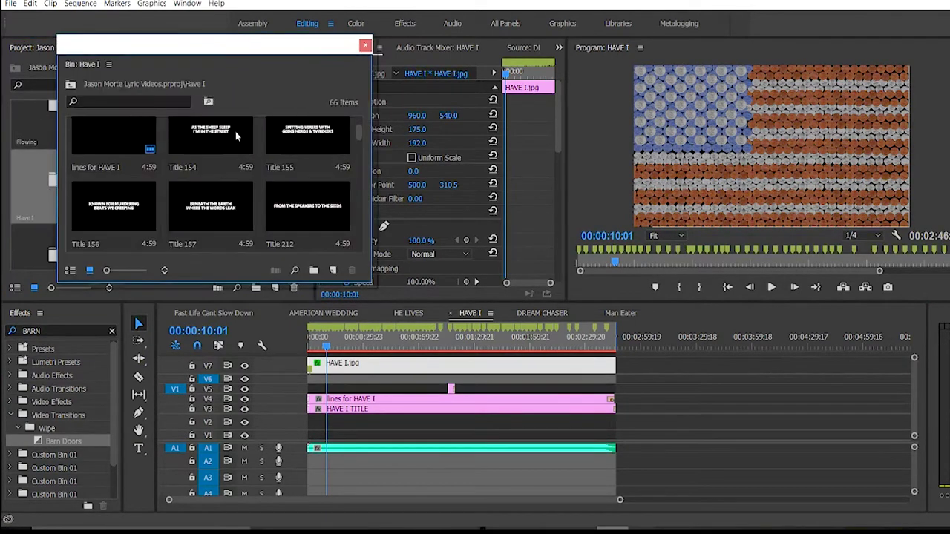
Select Title 154 through the last lyric title in the enlarged Have I bin.
scroll(363, 132, down, 2)
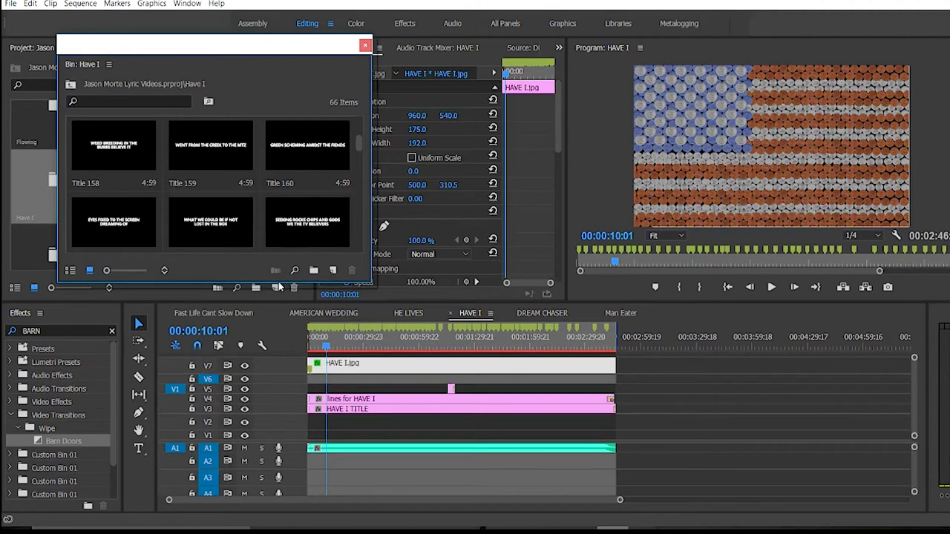
drag(277, 286, 276, 467)
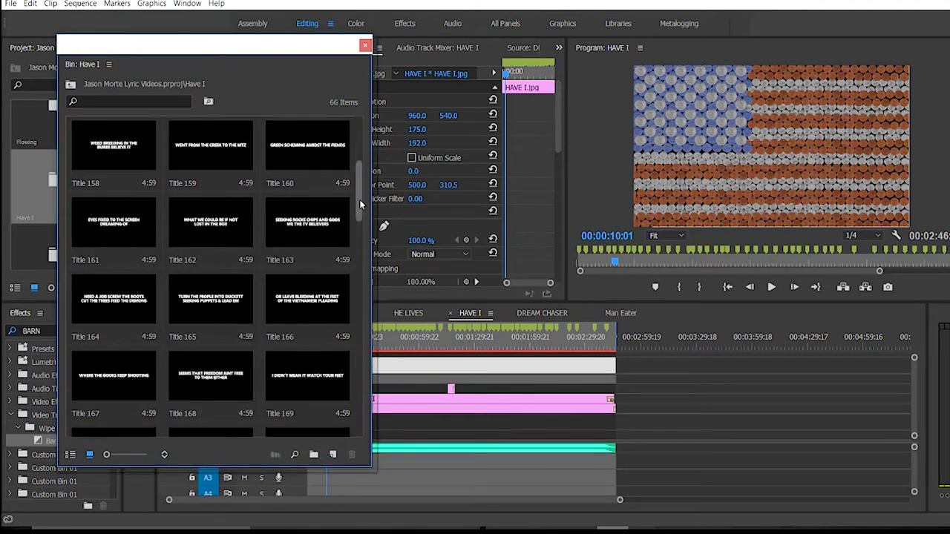
drag(360, 199, 359, 156)
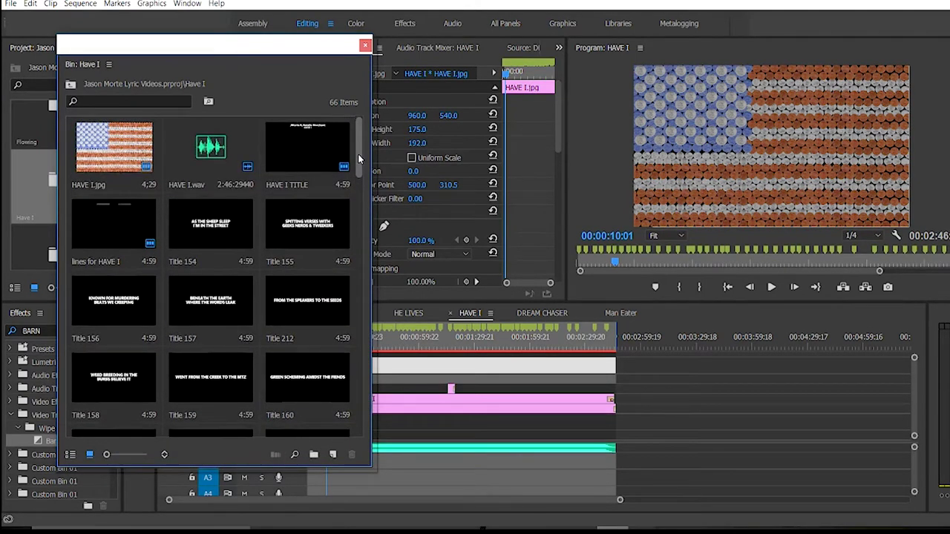
drag(359, 142, 351, 420)
click(203, 222)
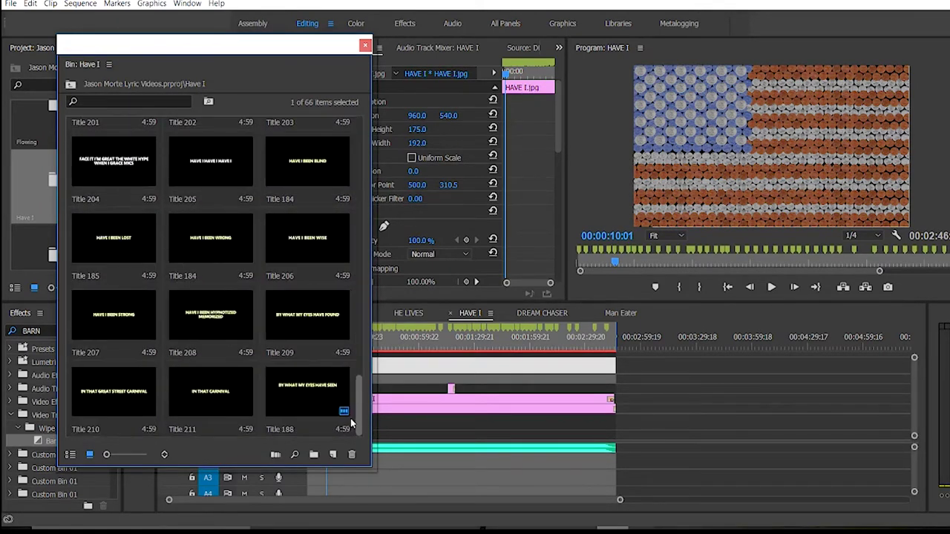
shift+click(304, 401)
drag(355, 386, 331, 120)
drag(332, 49, 167, 87)
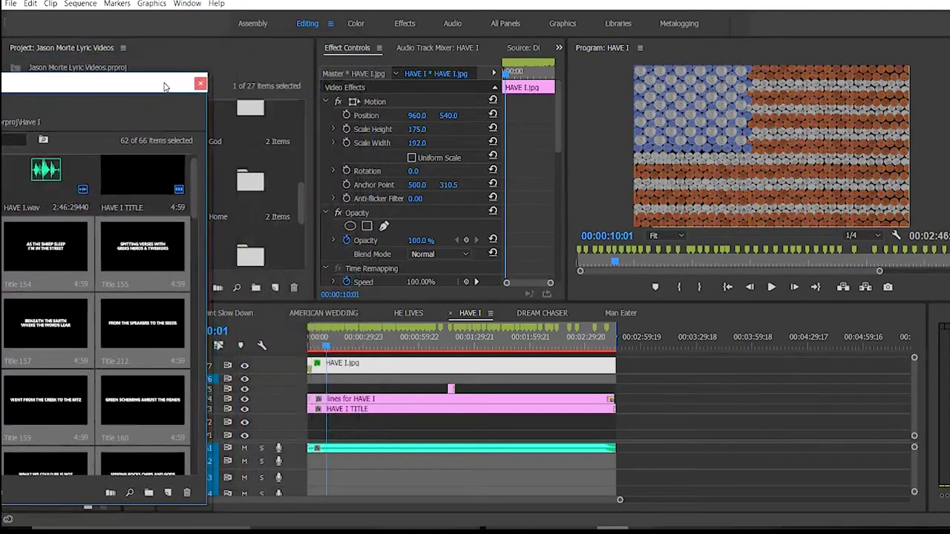
drag(322, 349, 299, 342)
drag(107, 87, 127, 88)
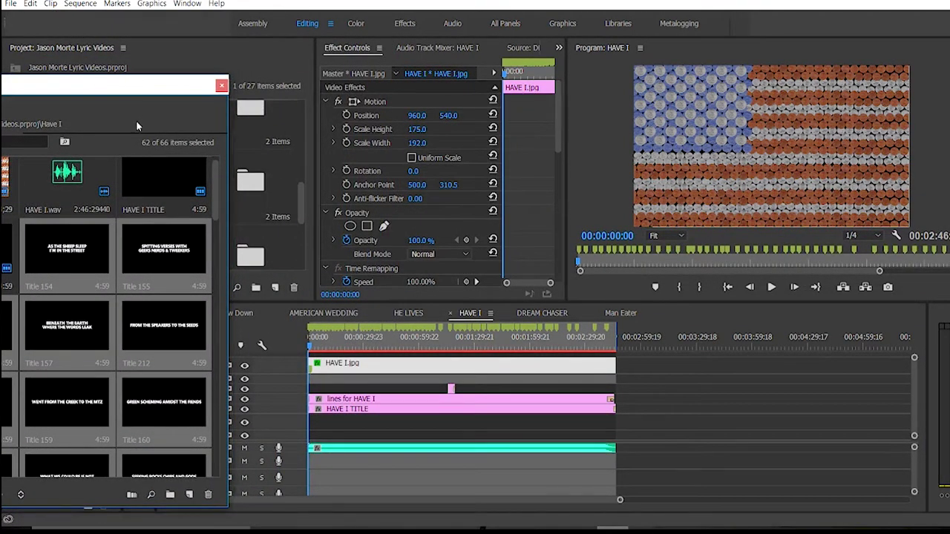
Automate the selected titles to the sequence with placement At Unnumbered Markers.
click(60, 9)
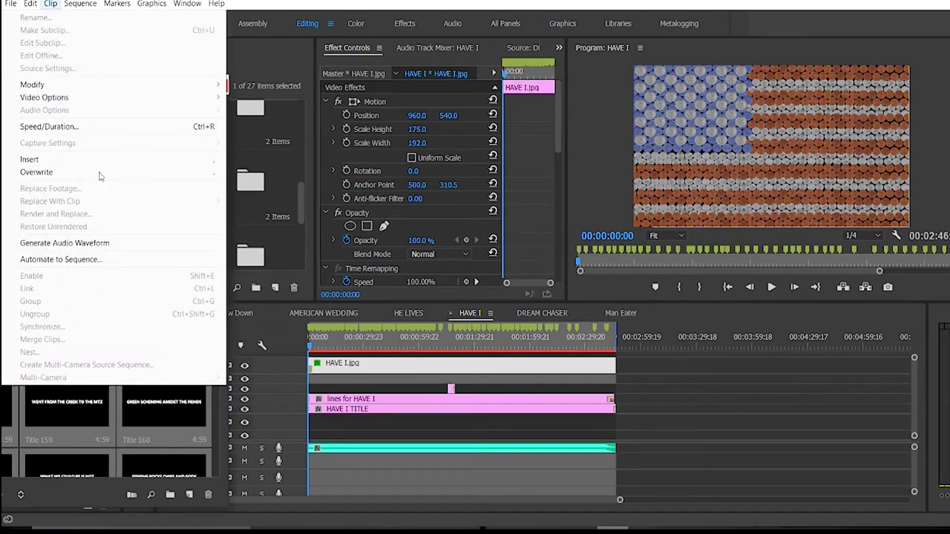
click(105, 261)
click(158, 74)
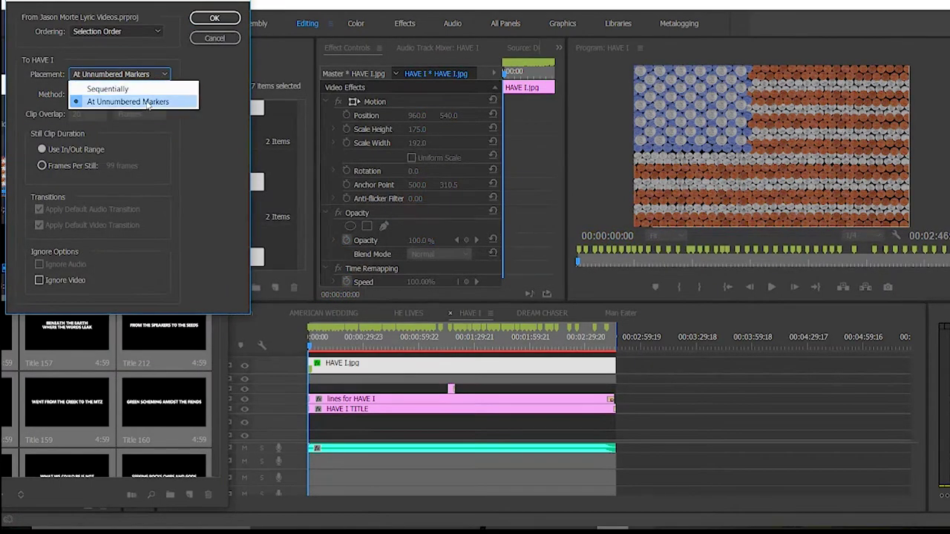
click(111, 96)
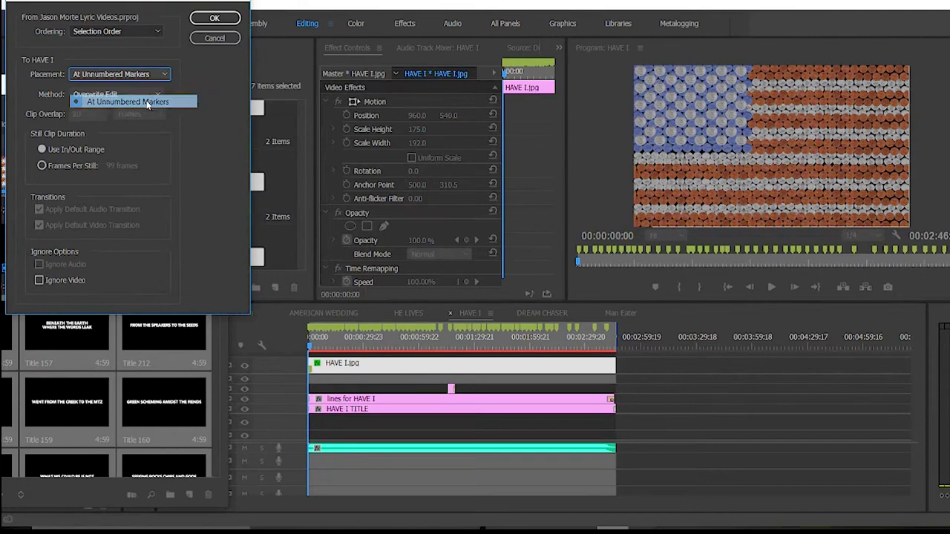
click(215, 18)
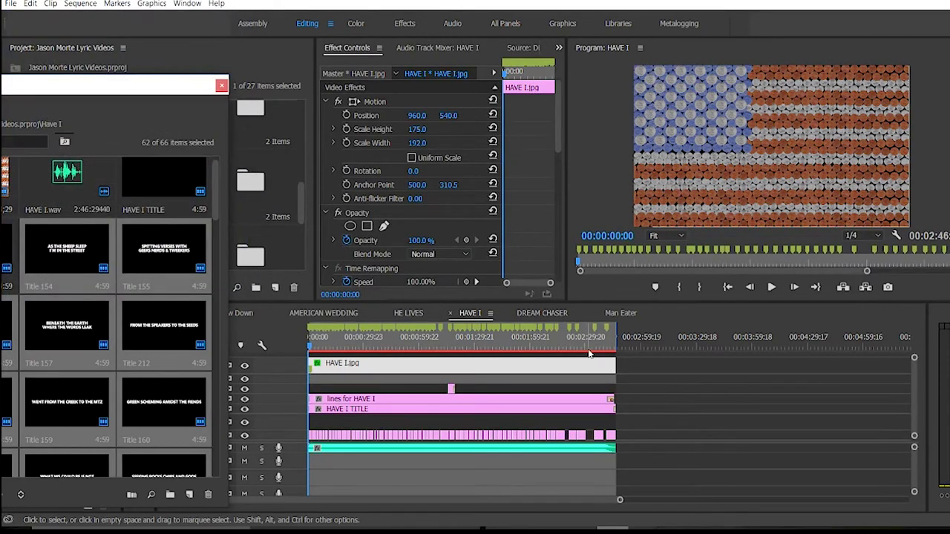
Select all the newly placed title clips and move them up to track V2.
click(565, 338)
drag(564, 349, 602, 347)
drag(628, 429, 346, 446)
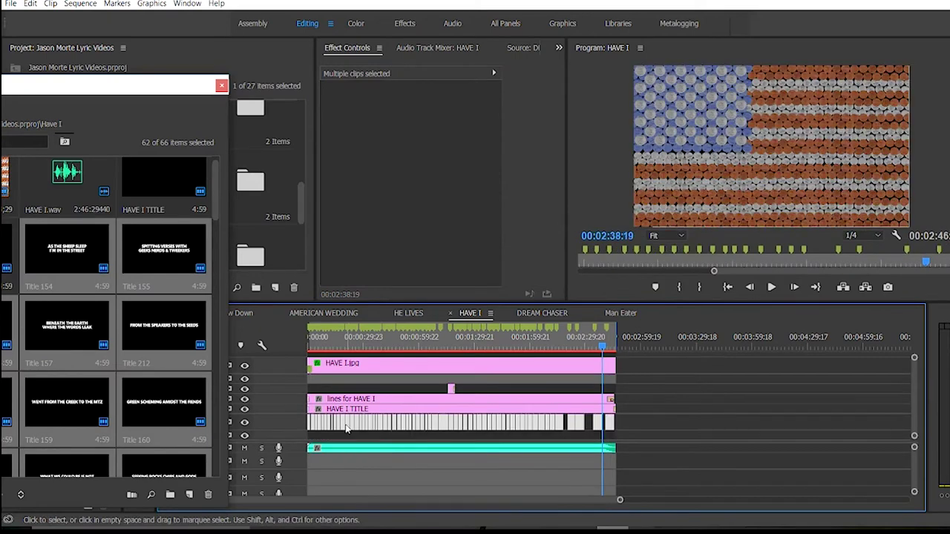
click(348, 438)
drag(681, 424, 309, 442)
drag(613, 439, 566, 421)
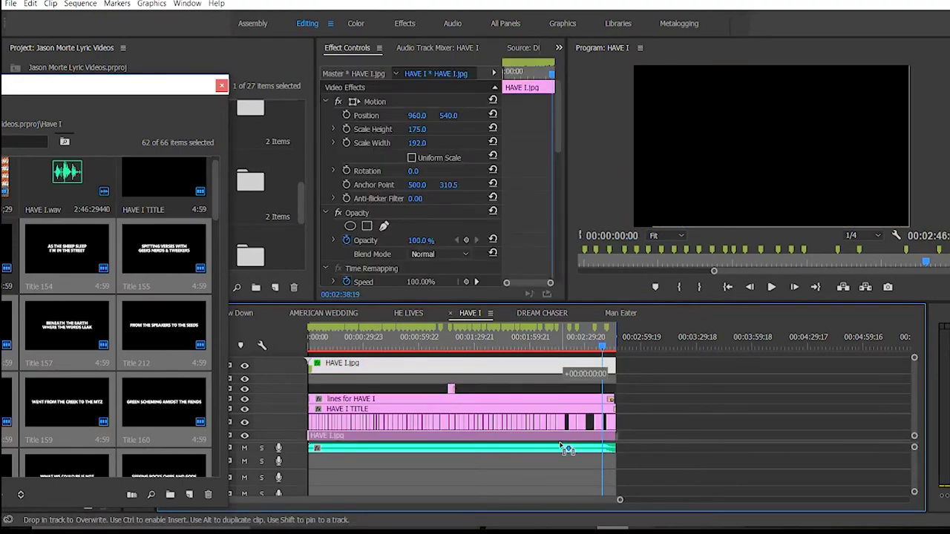
Put HAVE I.jpg on track V1 and play the lyric video from the start.
click(642, 375)
drag(607, 347, 331, 348)
key(Home)
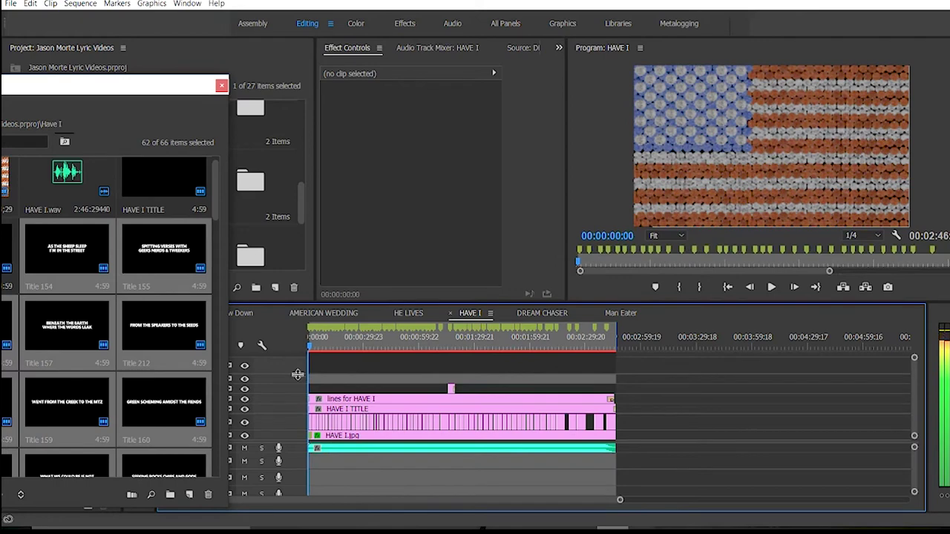
click(772, 287)
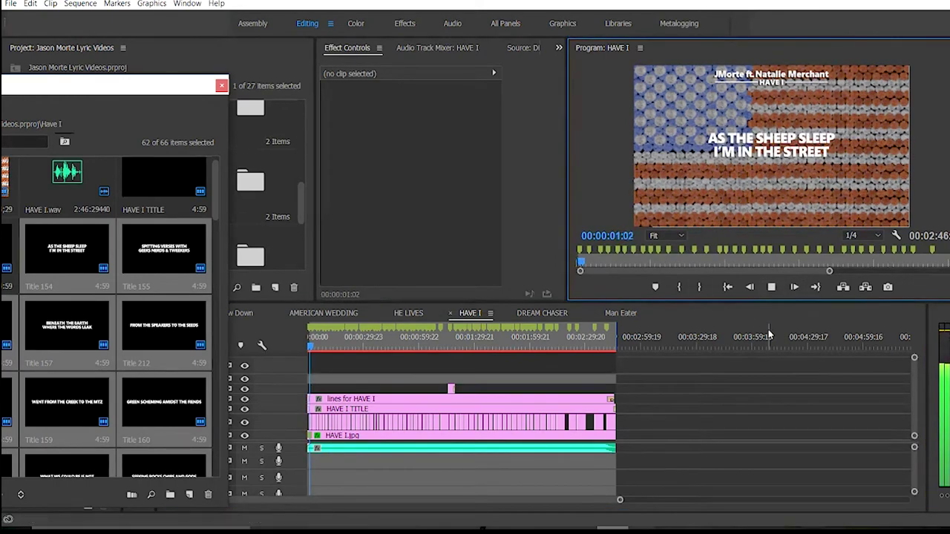
Stop HAVE I playback at 00:00:05:23 and move the bin window aside.
click(773, 288)
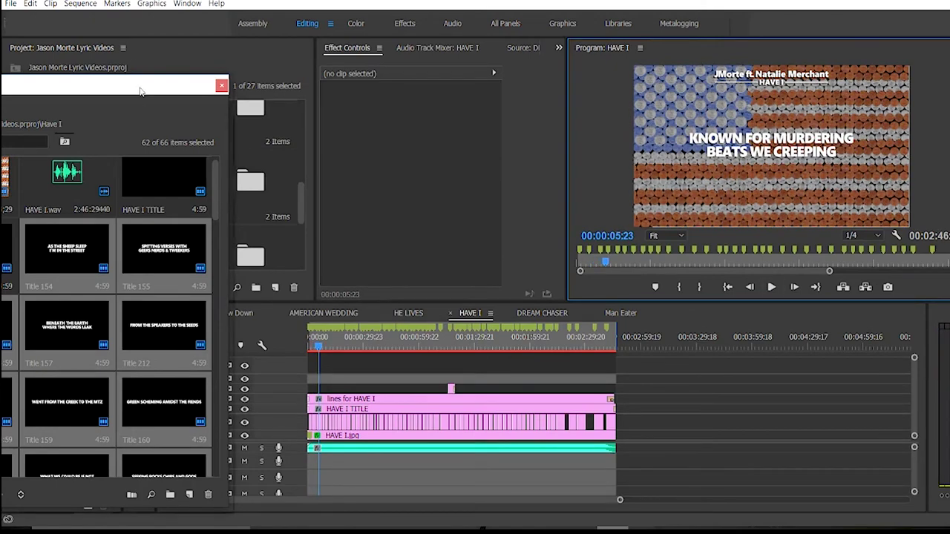
drag(141, 91, 225, 53)
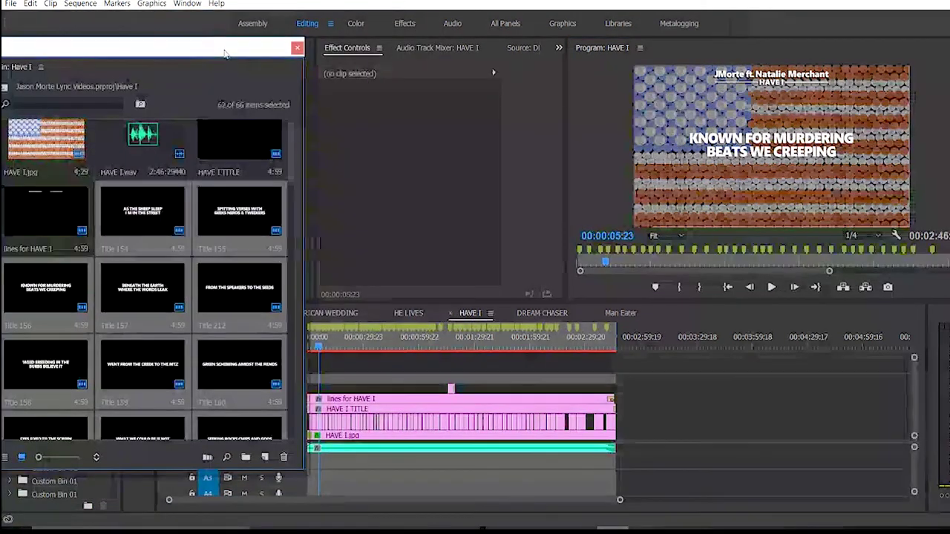
Switch to the DREAM CHASER sequence and close the Have I bin window.
click(537, 313)
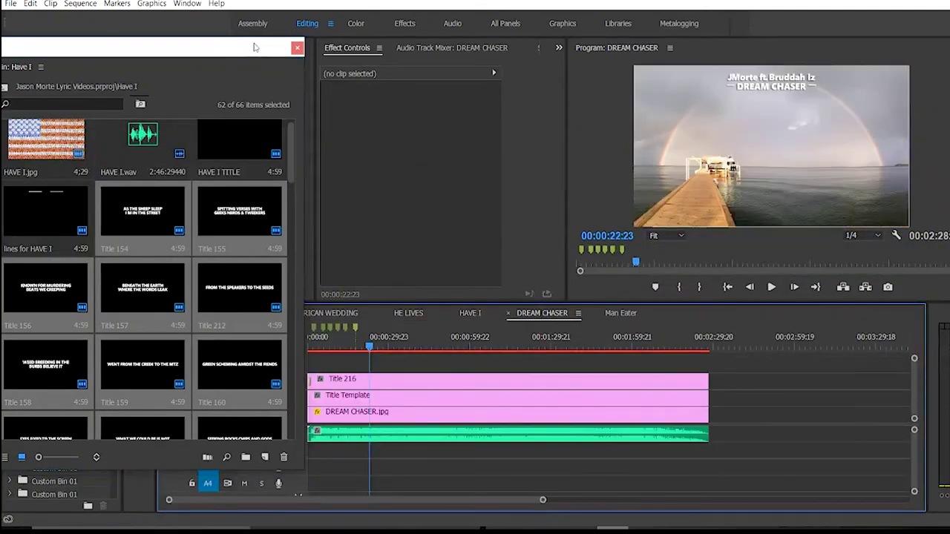
drag(230, 56, 399, 46)
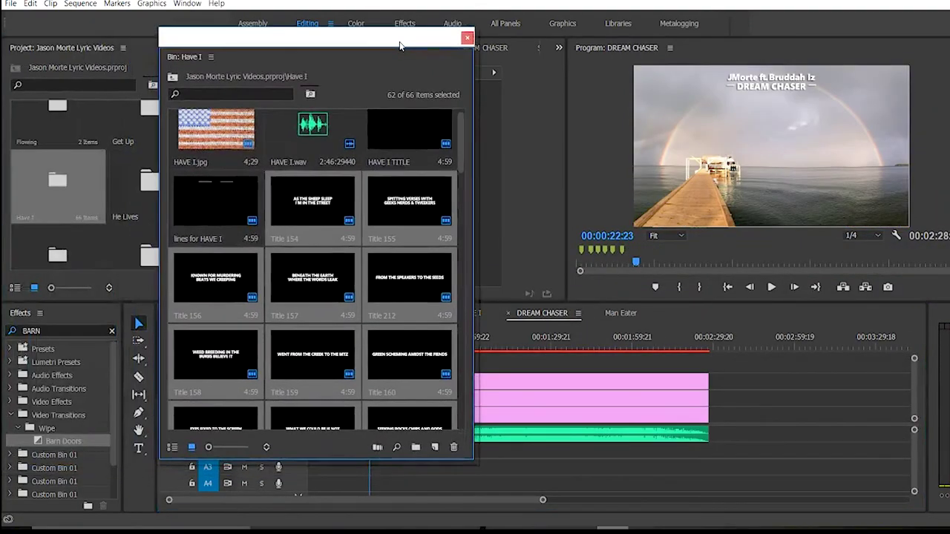
click(468, 38)
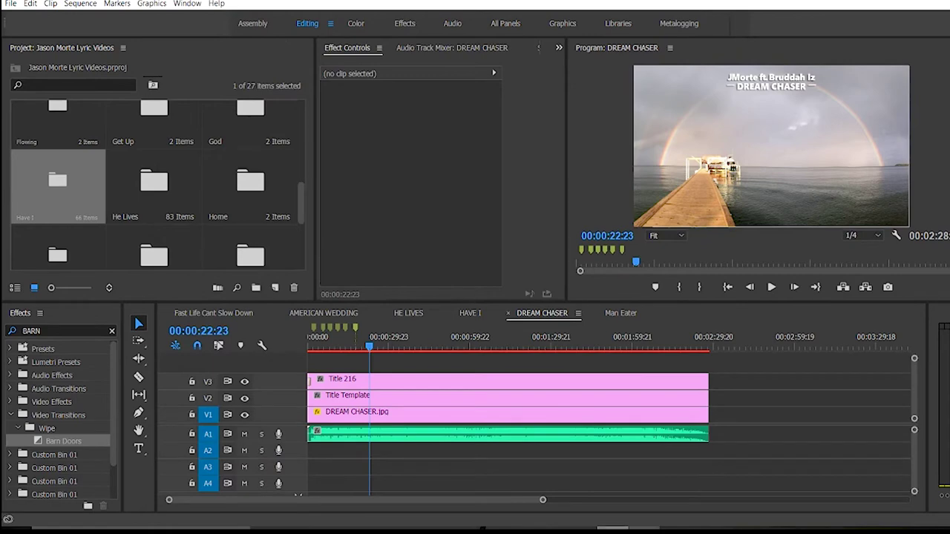
Operate the taskbar icons at the bottom of the screen.
mouse_move(643, 530)
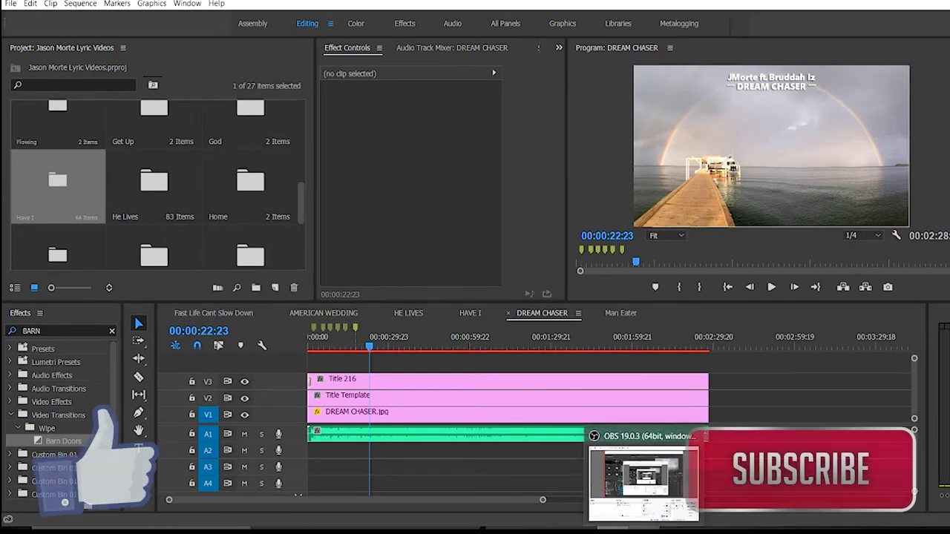
click(643, 530)
click(634, 529)
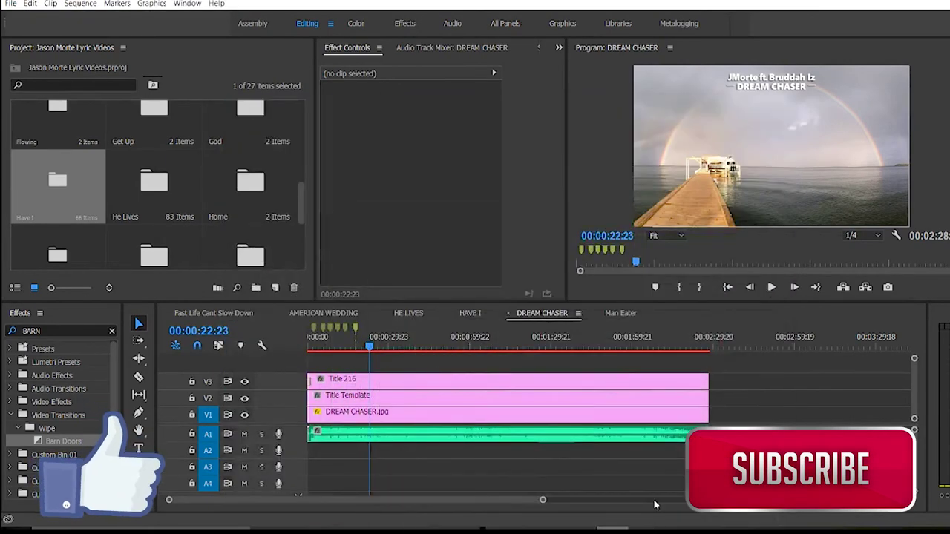
mouse_move(635, 528)
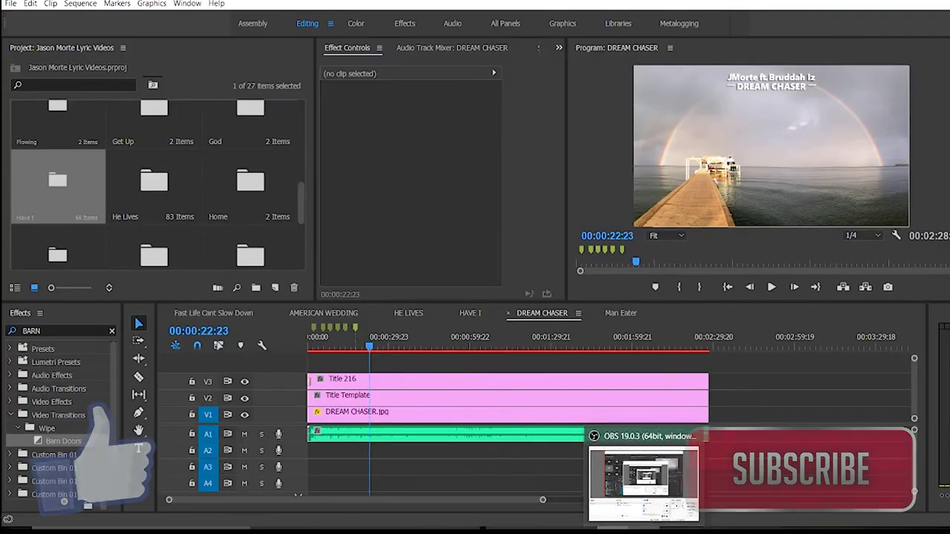